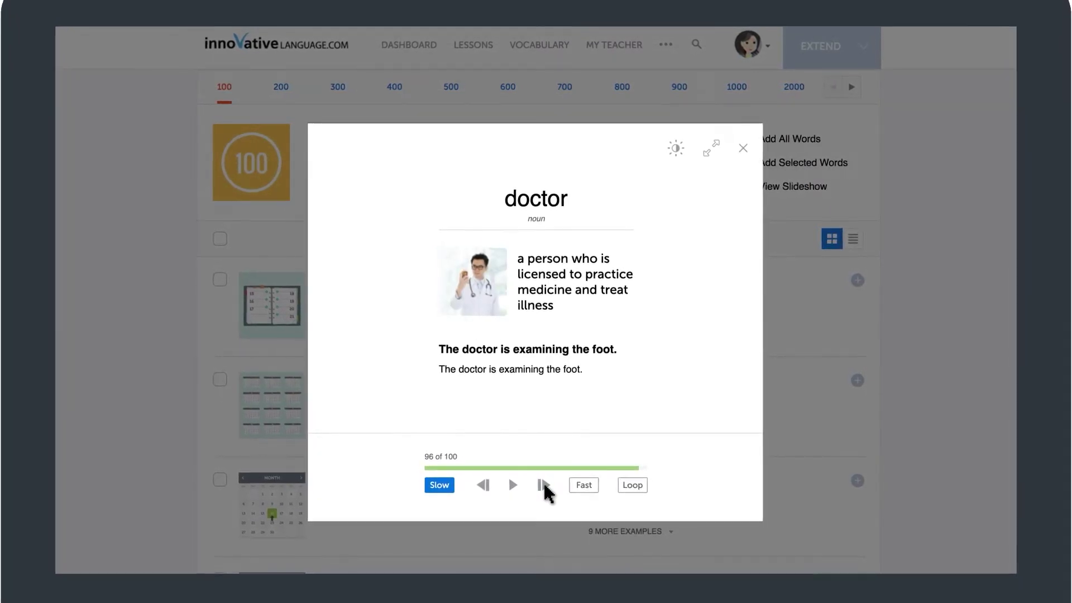
- Turn on Loop Playback so the Core 100 Word List slideshow repeats continuously
click(469, 394)
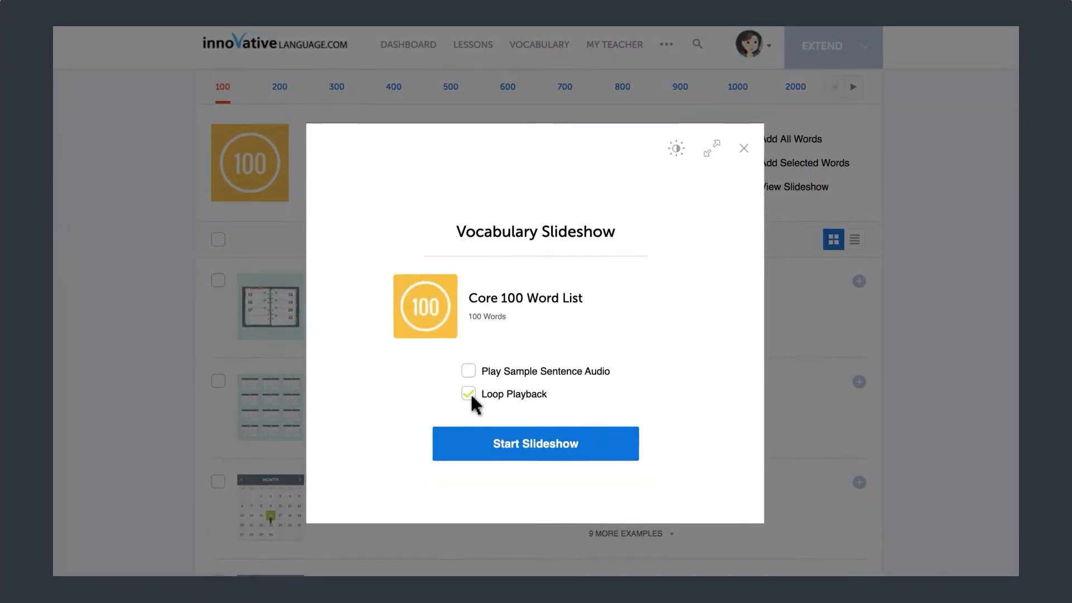